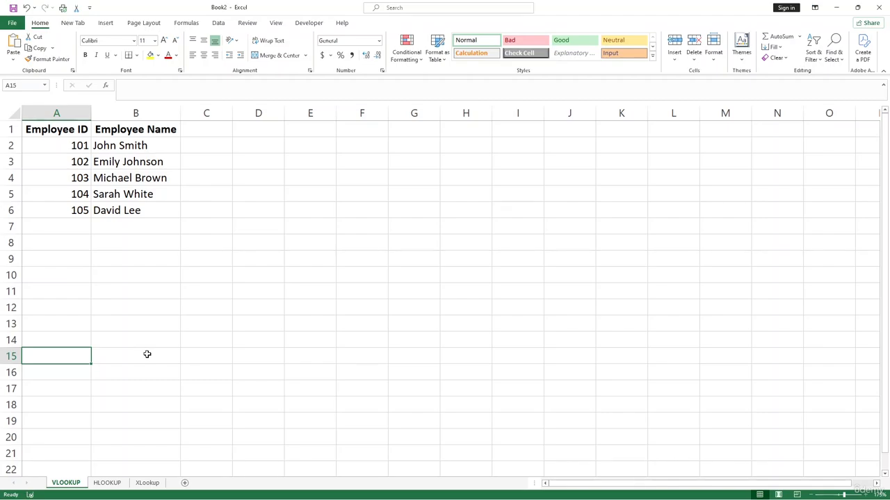
# Enter the heading "Vlookup" in cell E1 and make it bold.
pyautogui.click(299, 134)
pyautogui.write('V')
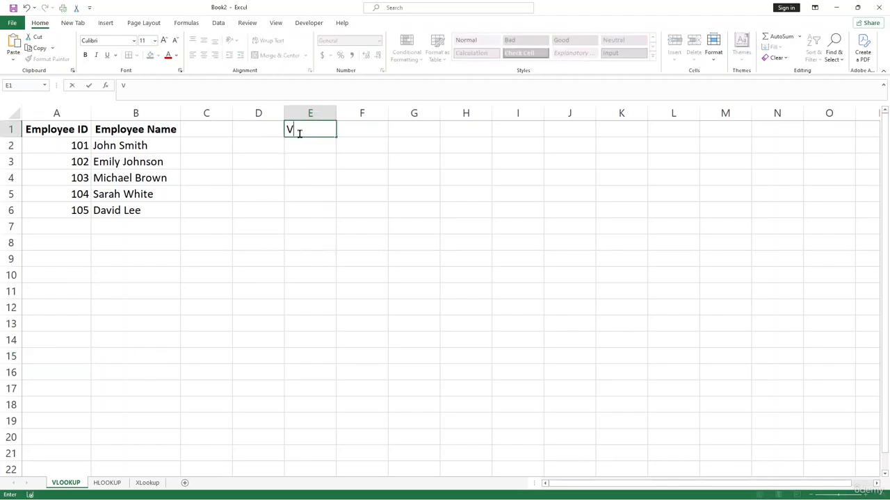
pyautogui.write('lookup')
pyautogui.press('Return')
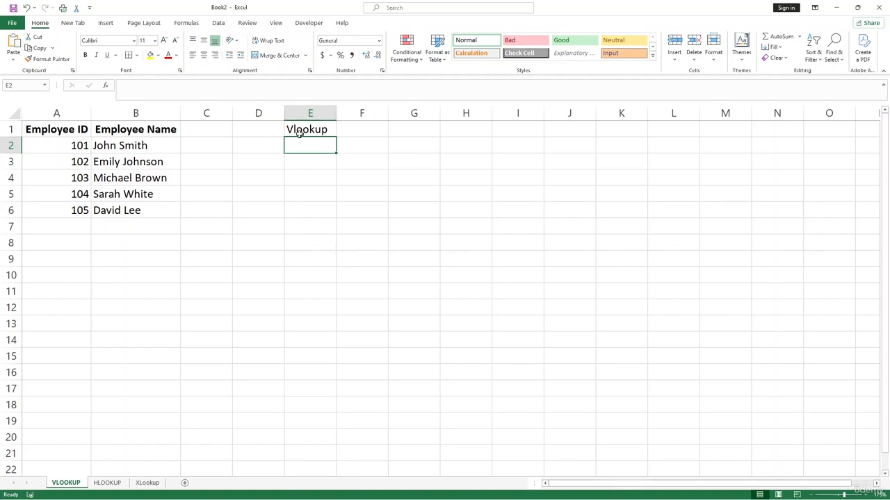
pyautogui.click(303, 133)
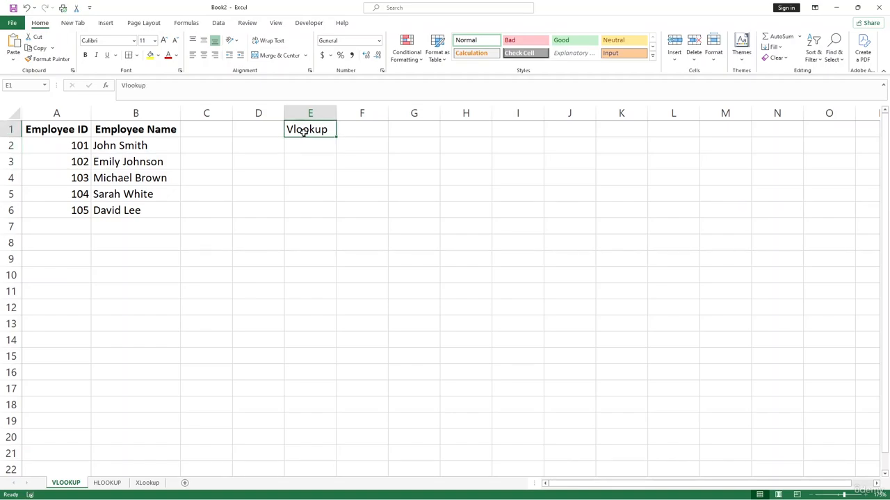
pyautogui.hotkey('ctrl', 'b')
# Start a VLOOKUP formula in cell E2, below the heading.
pyautogui.click(305, 148)
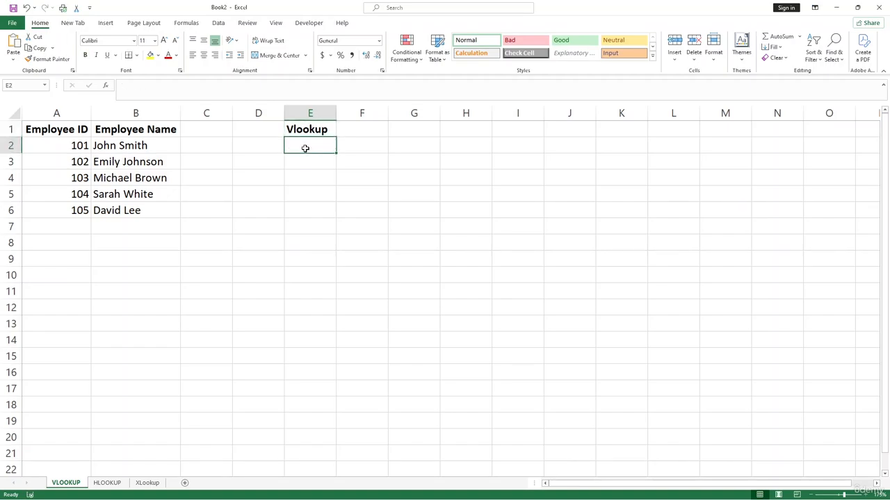
pyautogui.write('=')
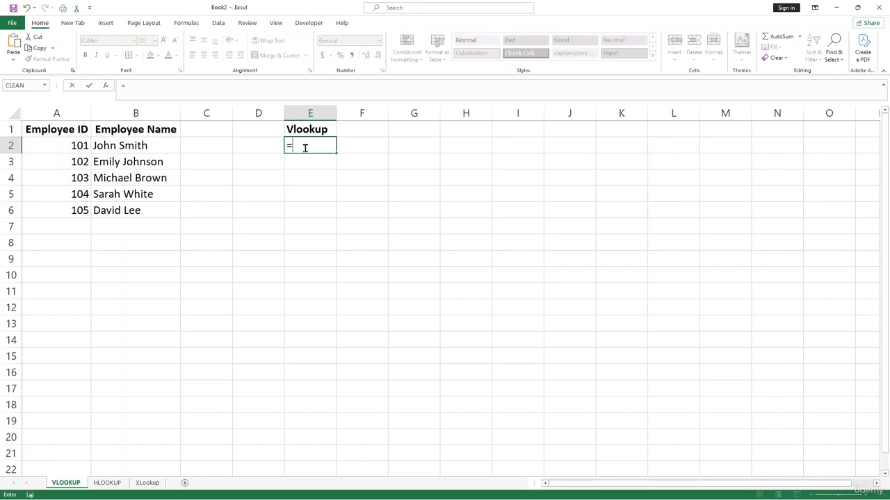
pyautogui.write('vlo')
pyautogui.press('Tab')
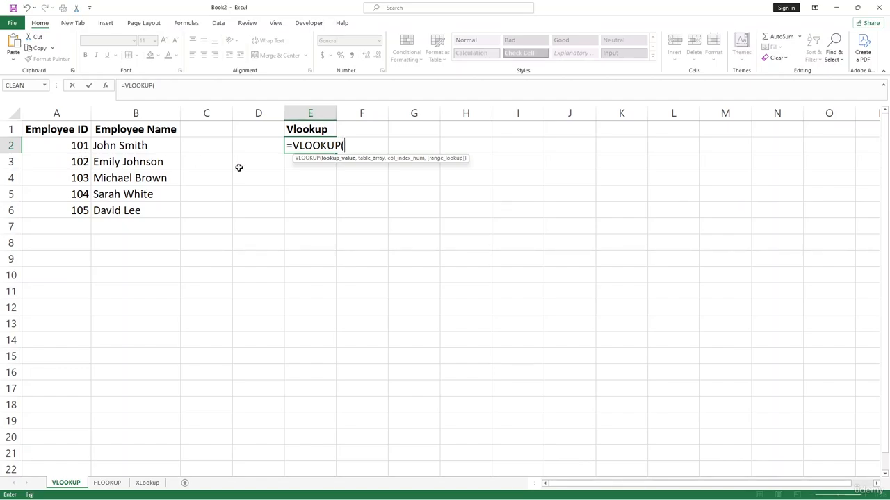
pyautogui.write(',,')
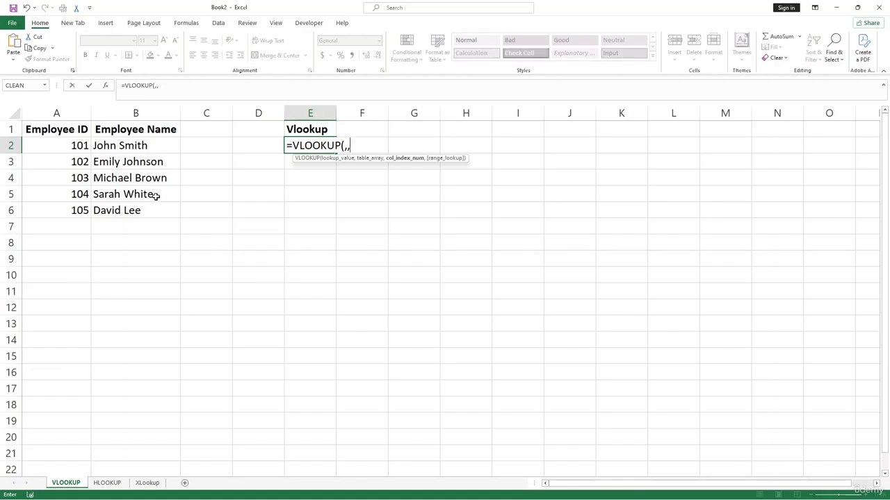
pyautogui.write(',')
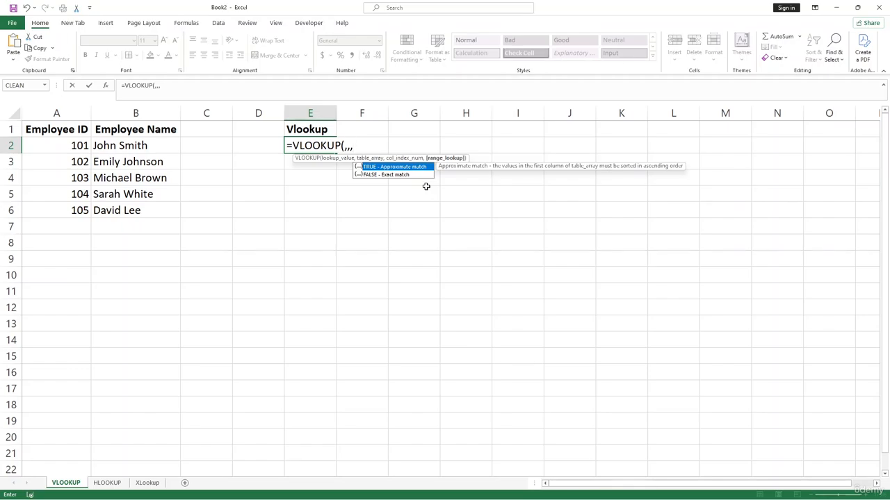
pyautogui.press('BackSpace')
pyautogui.press('BackSpace')
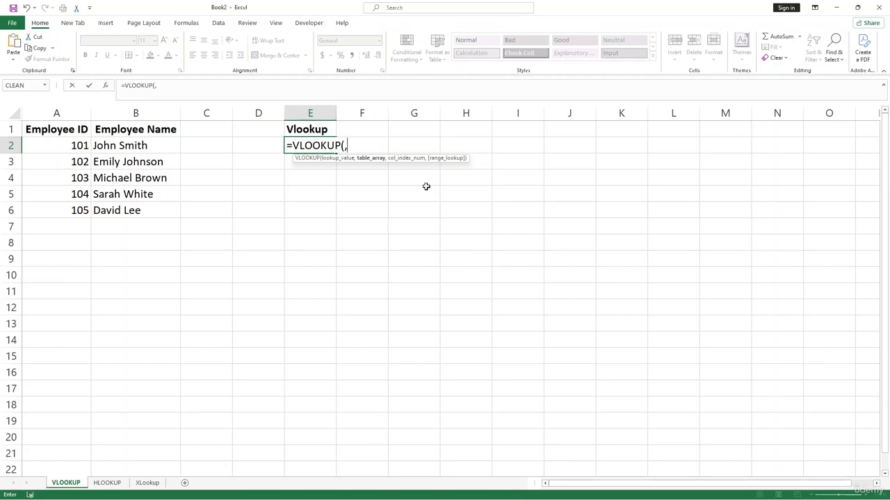
pyautogui.press('BackSpace')
# Complete the VLOOKUP formula with lookup value 102, table array A1:B6, column index 2 and range lookup False.
pyautogui.write('102')
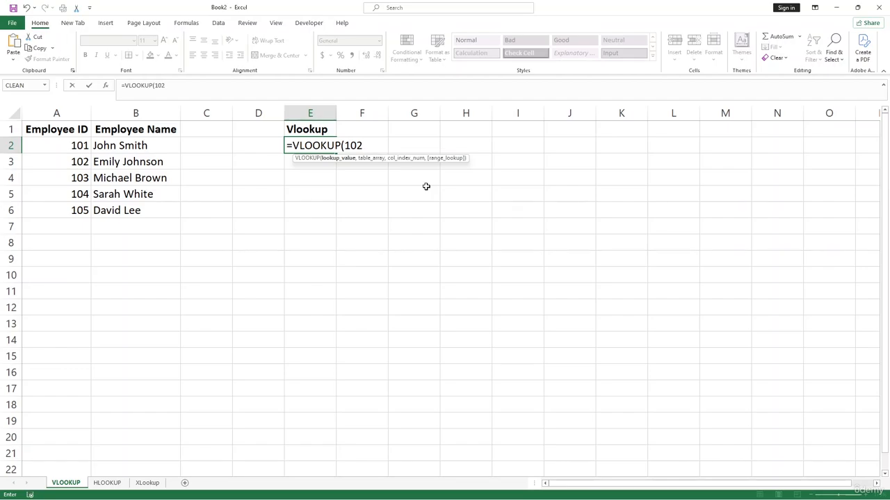
pyautogui.write(',')
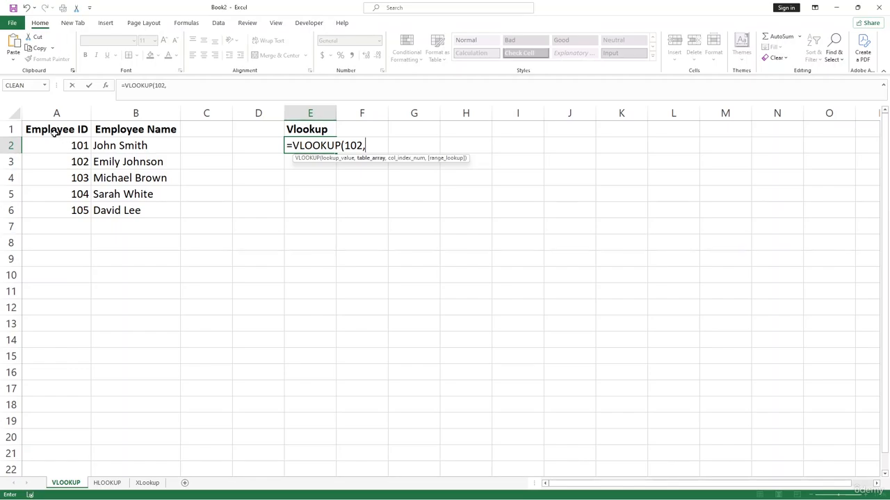
pyautogui.moveTo(54, 133); pyautogui.dragTo(163, 214)
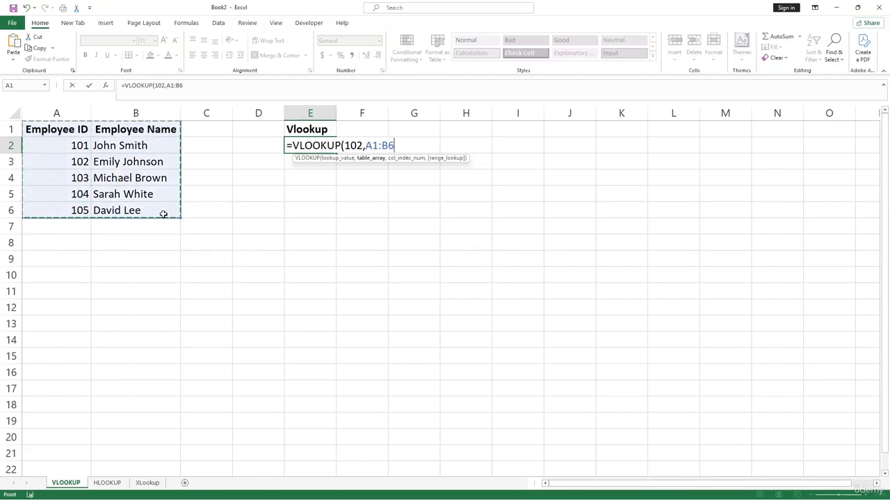
pyautogui.write(',')
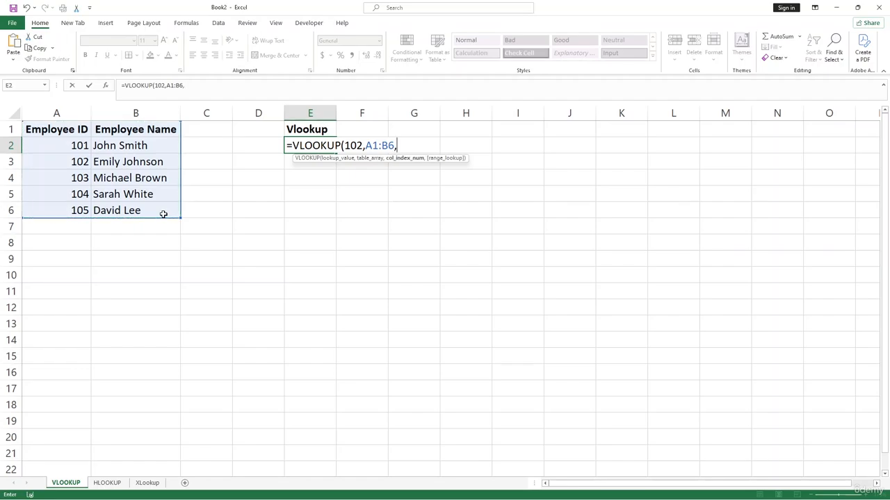
pyautogui.write('2,')
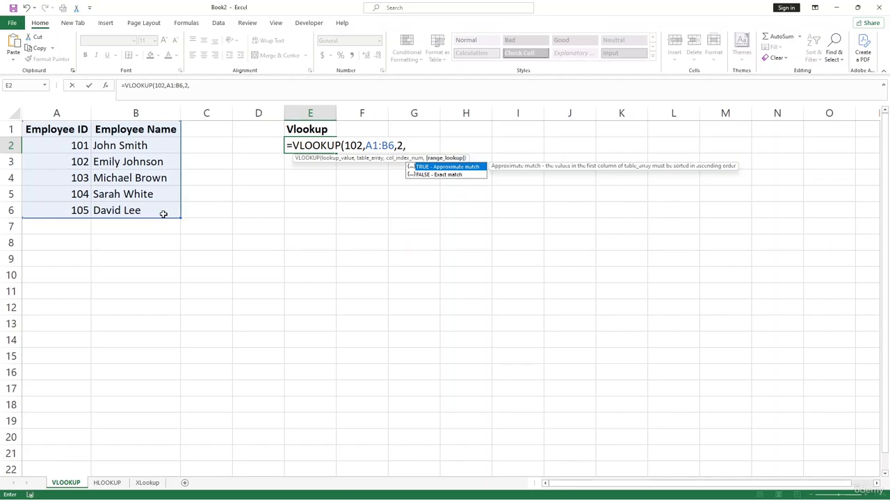
pyautogui.write('False)')
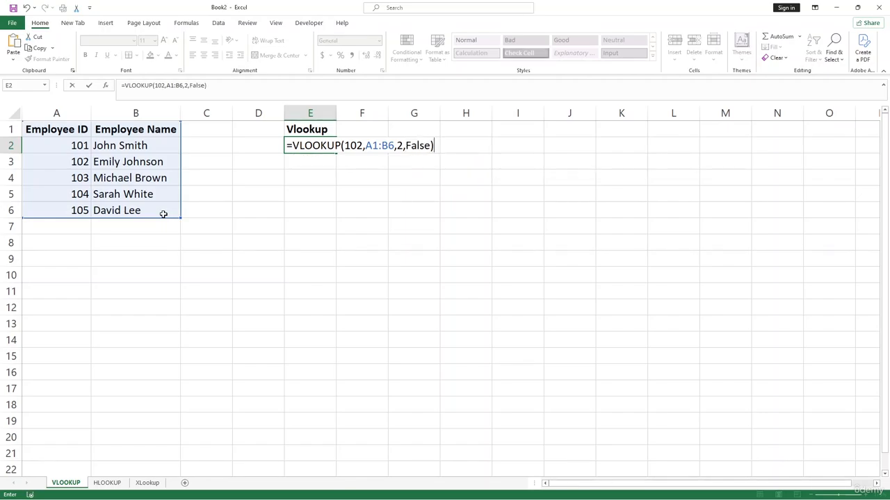
pyautogui.press('Return')
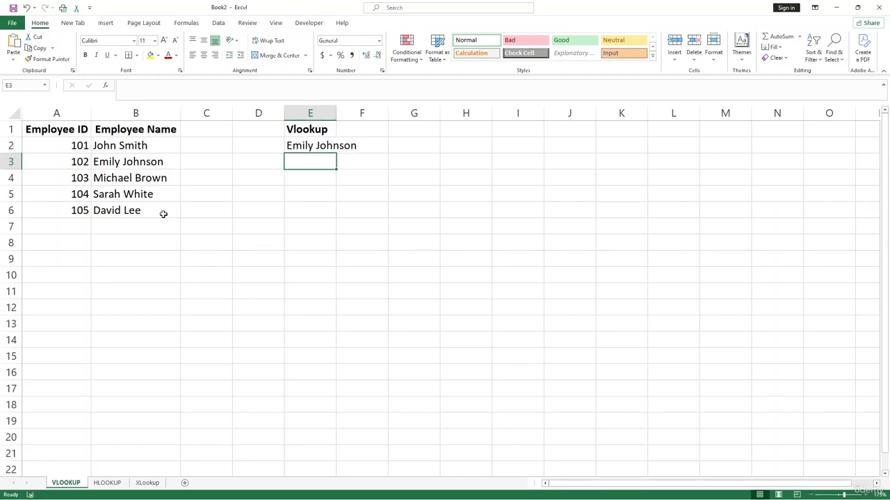
# Widen column E to fit the full name returned by the lookup.
pyautogui.moveTo(337, 116); pyautogui.dragTo(359, 114)
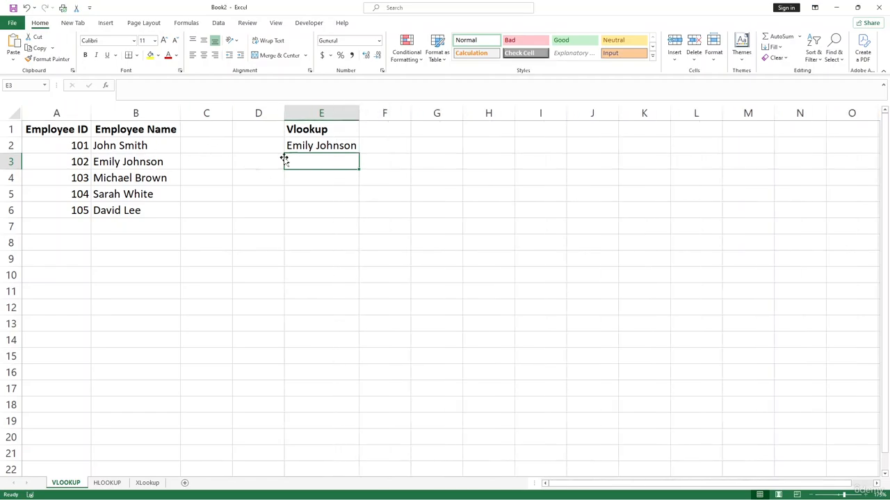
pyautogui.click(329, 213)
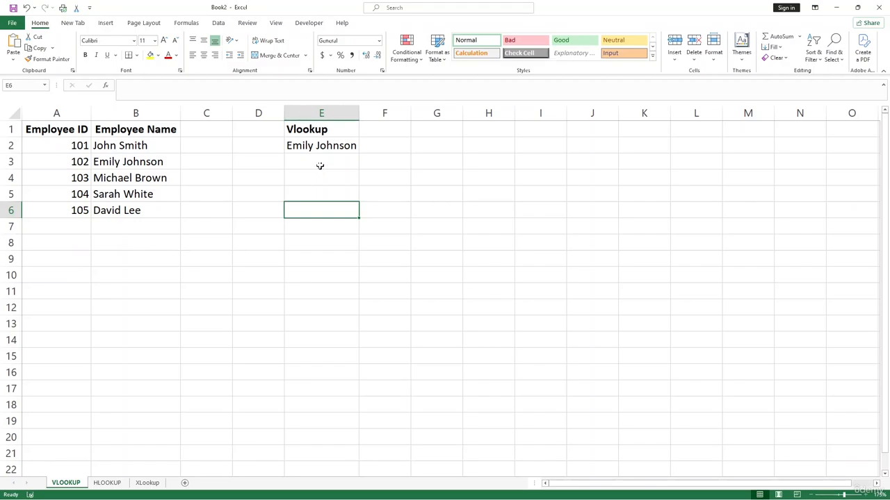
pyautogui.click(329, 224)
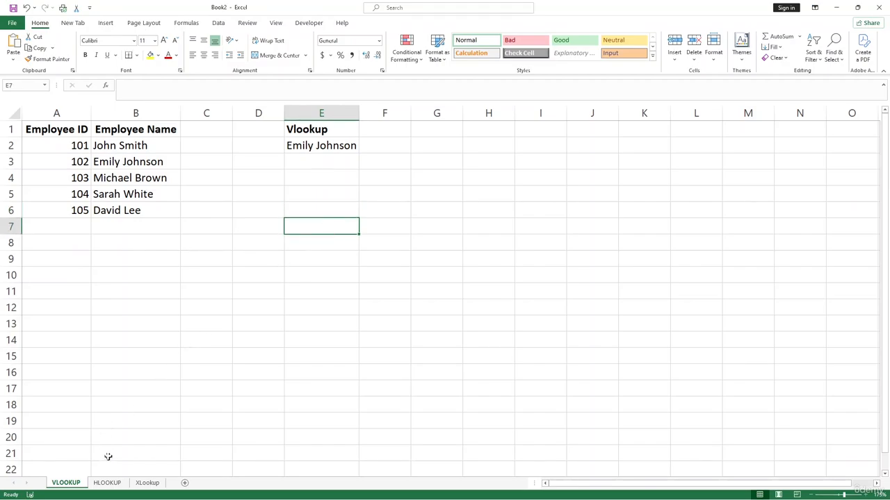
# Enter the bold heading "HLOOKUP" in cell G1 of the HLOOKUP sheet.
pyautogui.click(109, 483)
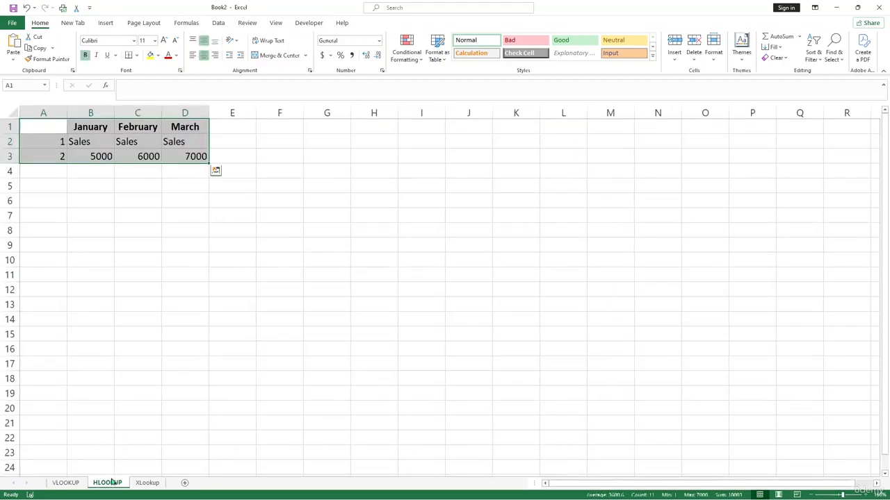
pyautogui.click(320, 125)
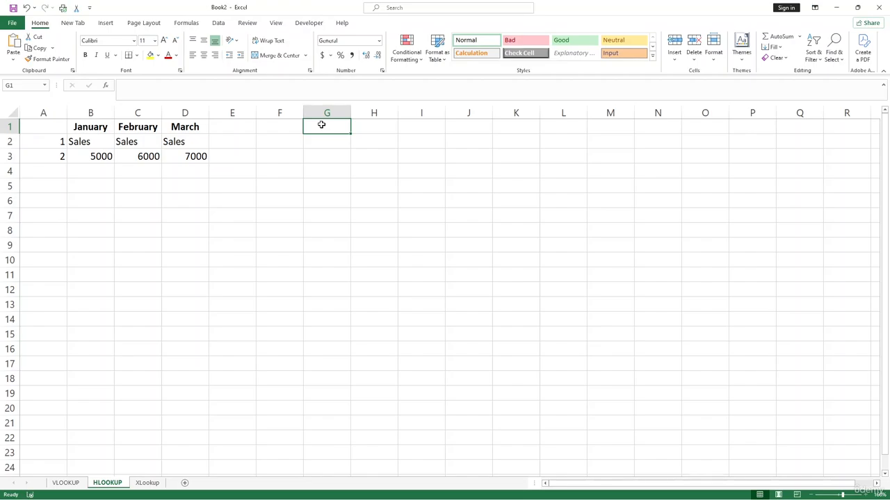
pyautogui.write('HLO')
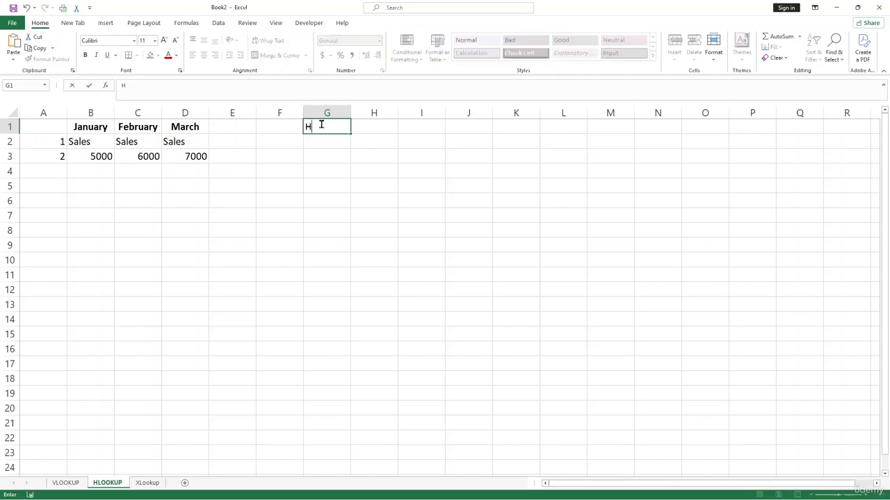
pyautogui.press('BackSpace')
pyautogui.press('BackSpace')
pyautogui.write('LOOKUP')
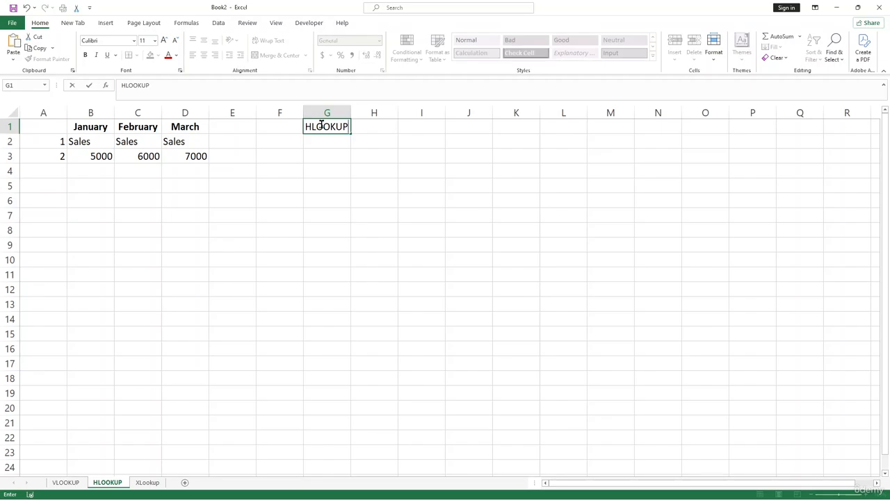
pyautogui.press('Return')
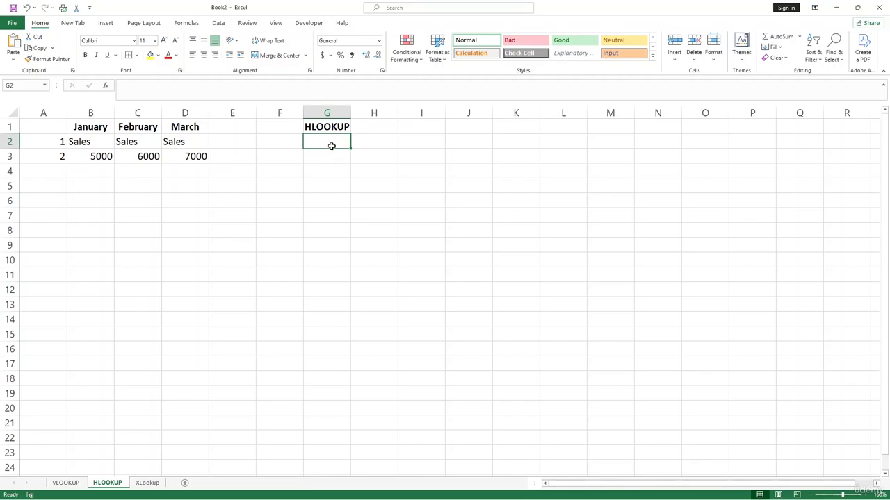
# Start an HLOOKUP formula in cell G2, below the heading.
pyautogui.doubleClick(332, 146)
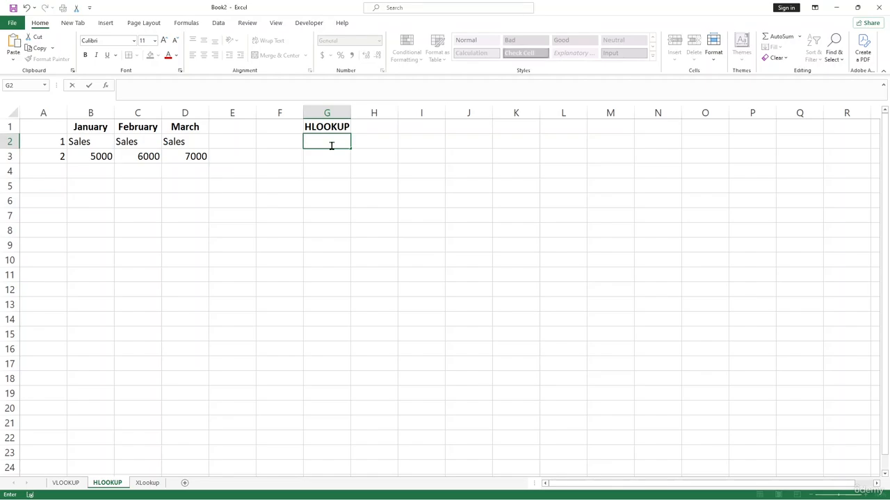
pyautogui.write('=hl')
pyautogui.press('Tab')
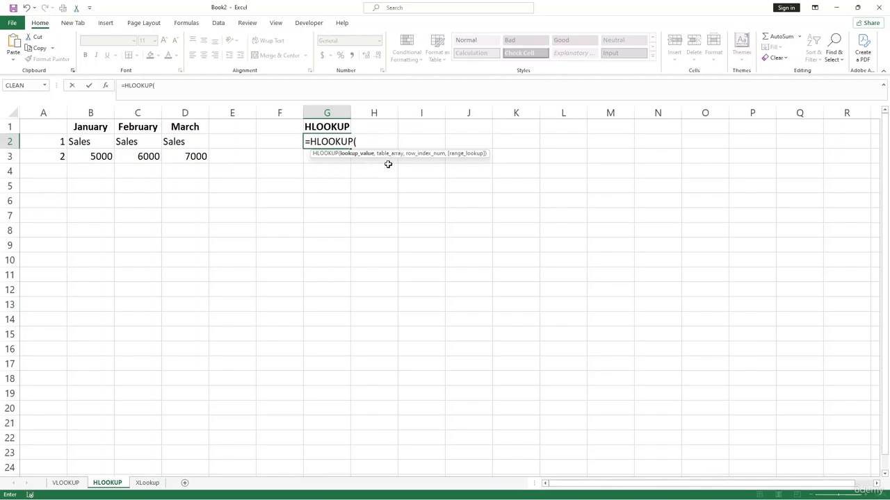
pyautogui.write(',')
pyautogui.write(',')
pyautogui.write(',')
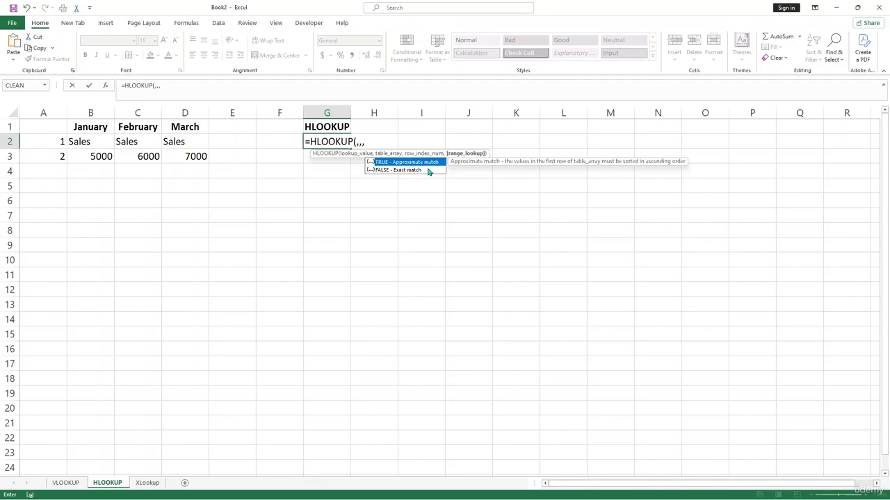
pyautogui.press('BackSpace')
pyautogui.press('BackSpace')
pyautogui.press('BackSpace')
pyautogui.press('BackSpace')
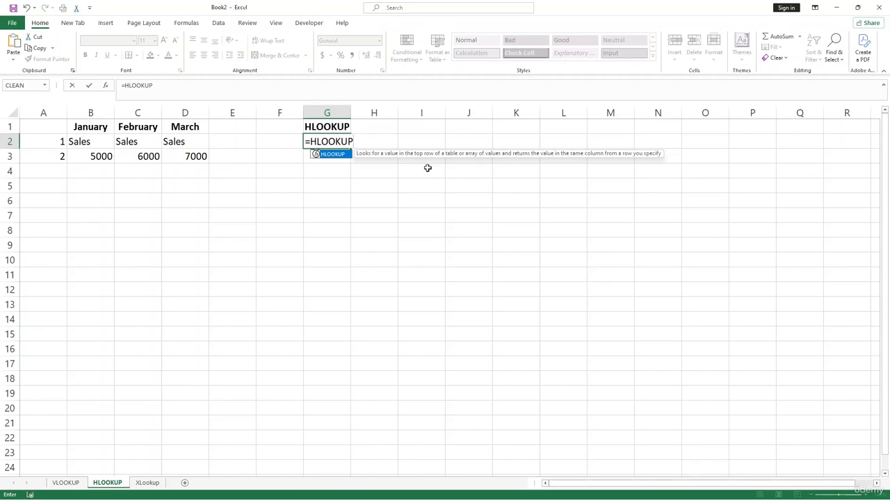
pyautogui.write('(')
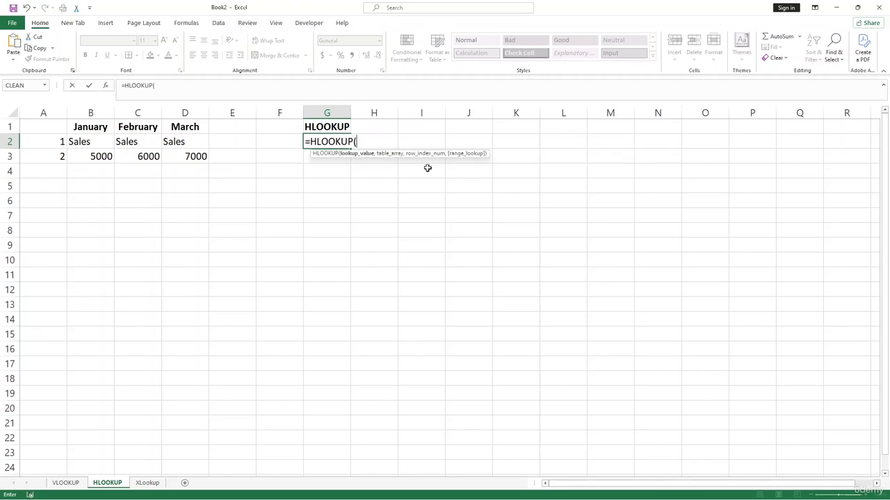
# Complete the HLOOKUP formula with lookup value "January", table array B1:D3, row index 2 and range lookup False.
pyautogui.write('"Jna')
pyautogui.write('n')
pyautogui.write('uary",')
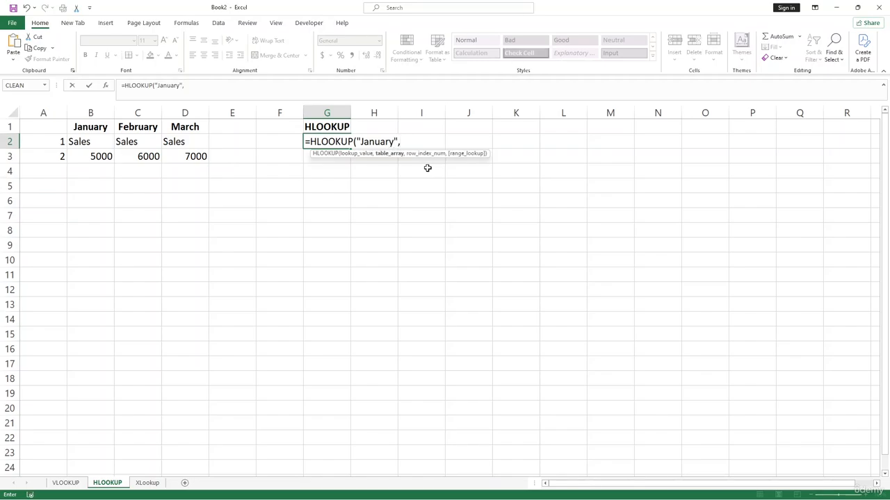
pyautogui.moveTo(58, 128); pyautogui.dragTo(202, 155)
pyautogui.click(88, 124)
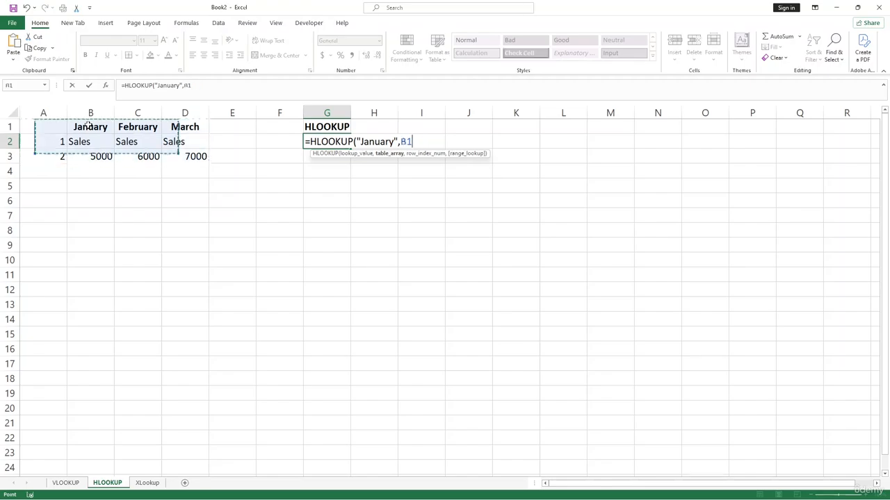
pyautogui.moveTo(88, 123); pyautogui.dragTo(187, 156)
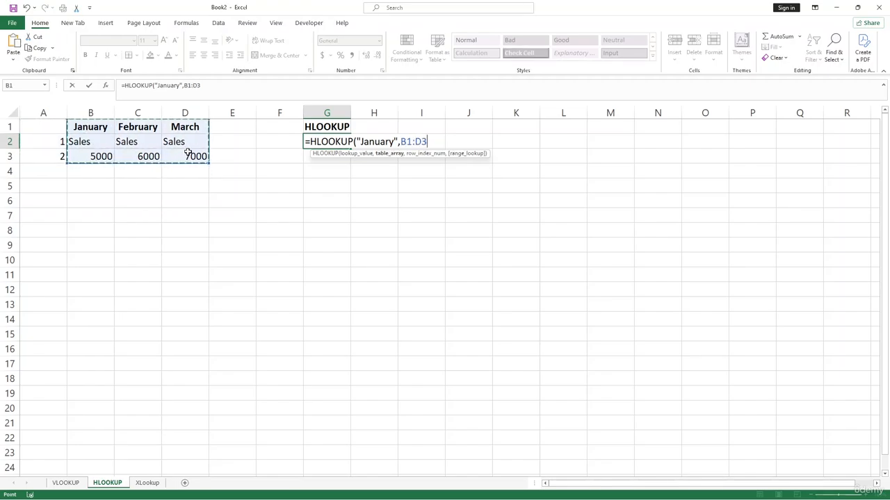
pyautogui.write(',')
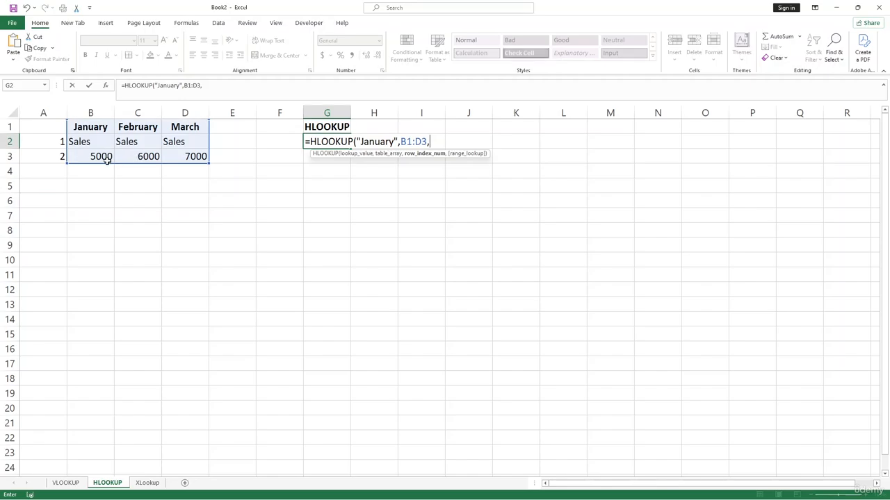
pyautogui.write('2,')
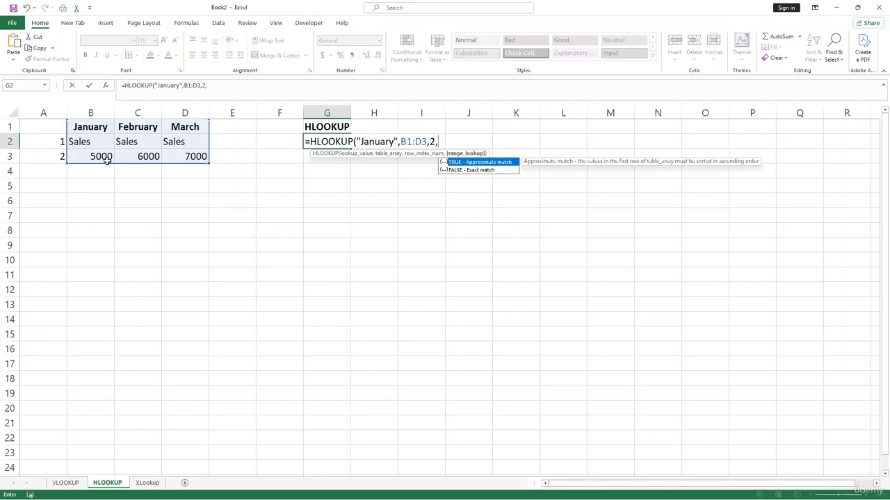
pyautogui.write('False)')
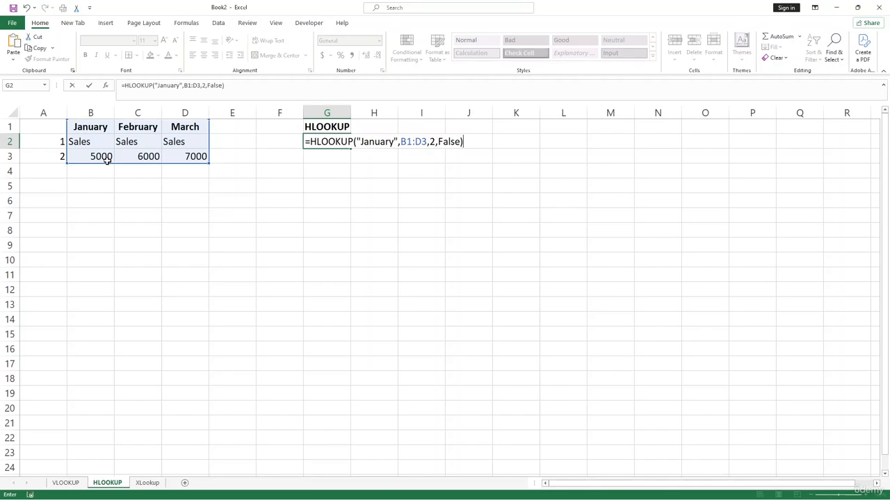
pyautogui.press('Return')
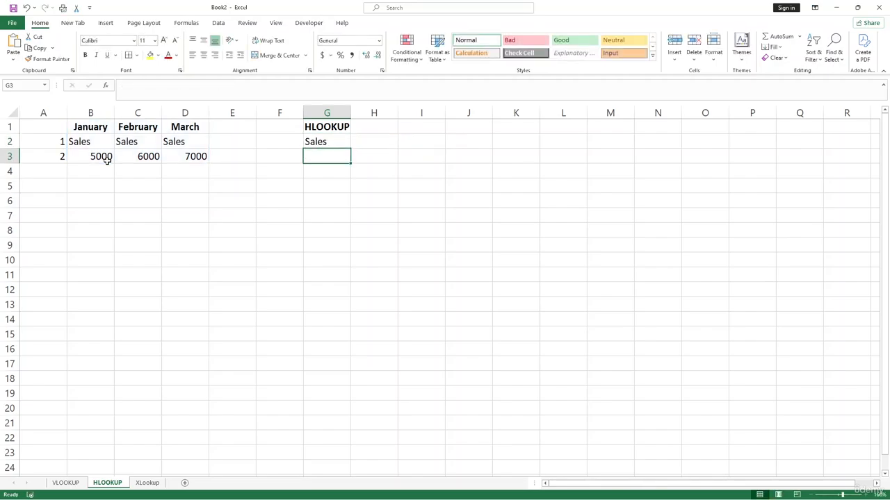
# Change the row index number in the G2 HLOOKUP formula to 3.
pyautogui.click(334, 143)
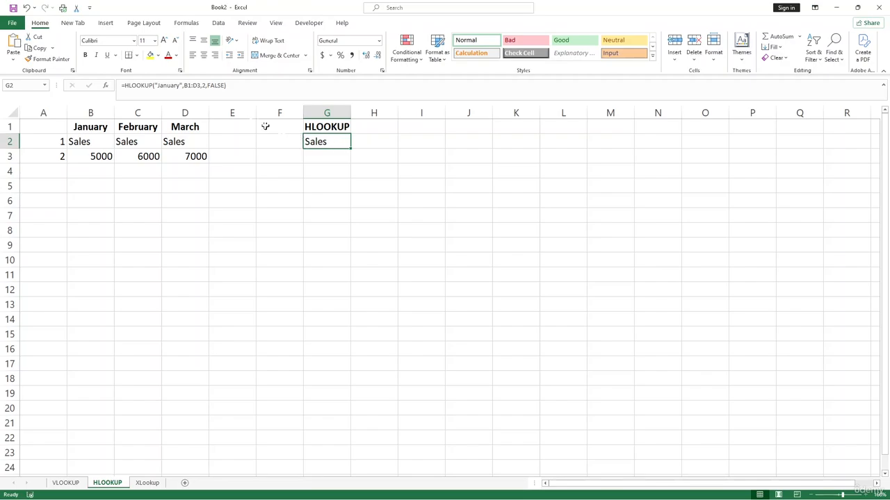
pyautogui.click(210, 85)
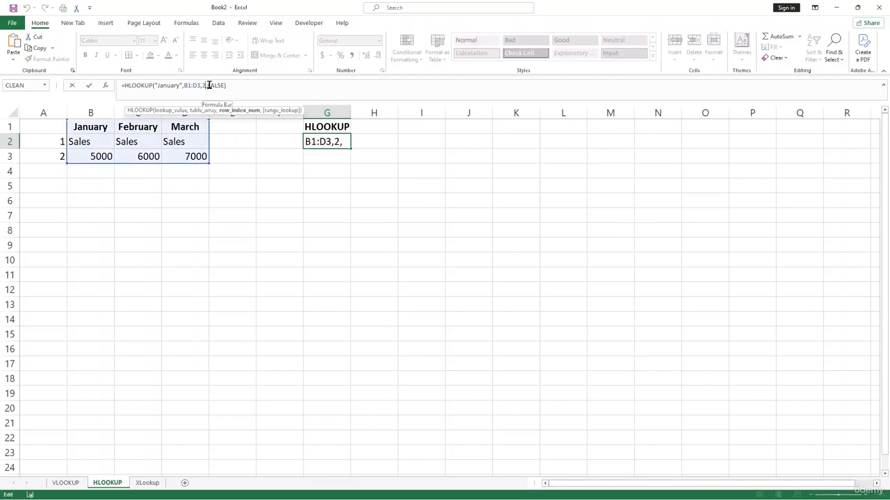
pyautogui.press('BackSpace')
pyautogui.write('3')
pyautogui.press('Return')
pyautogui.click(329, 142)
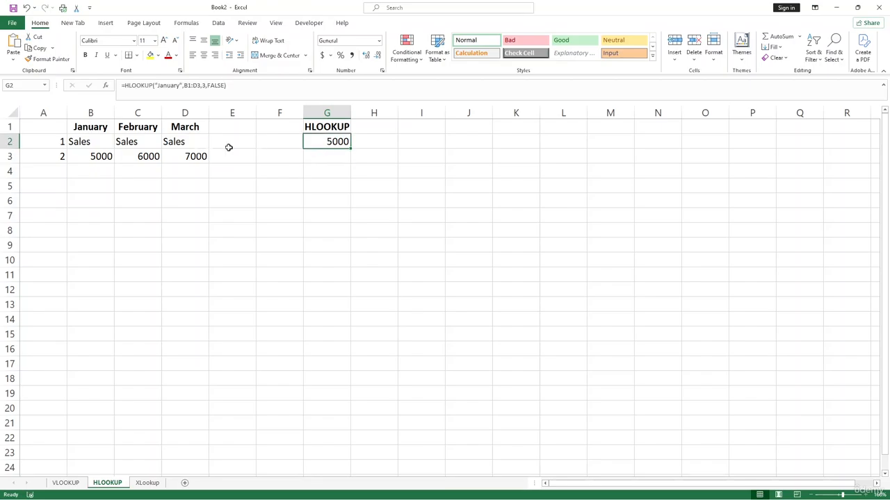
pyautogui.moveTo(100, 158); pyautogui.dragTo(178, 160)
pyautogui.click(198, 216)
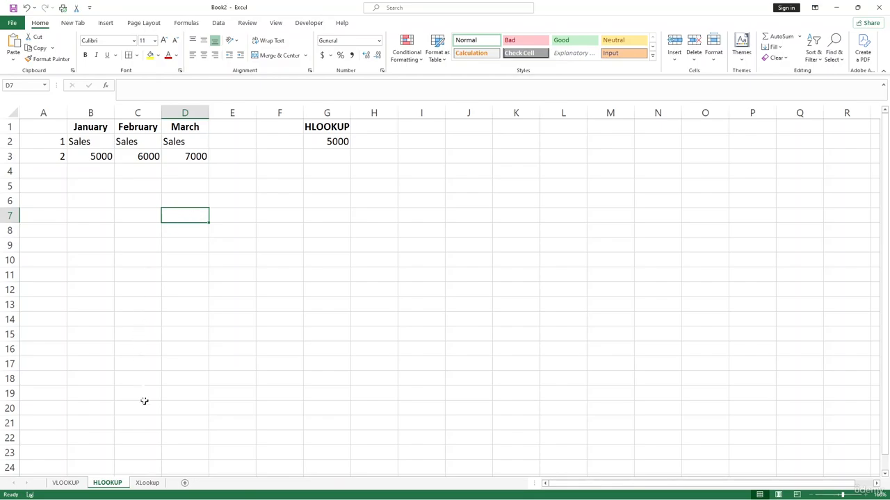
# Enter the heading "XLOOKUP" in cell E1 of the XLookup sheet.
pyautogui.click(151, 484)
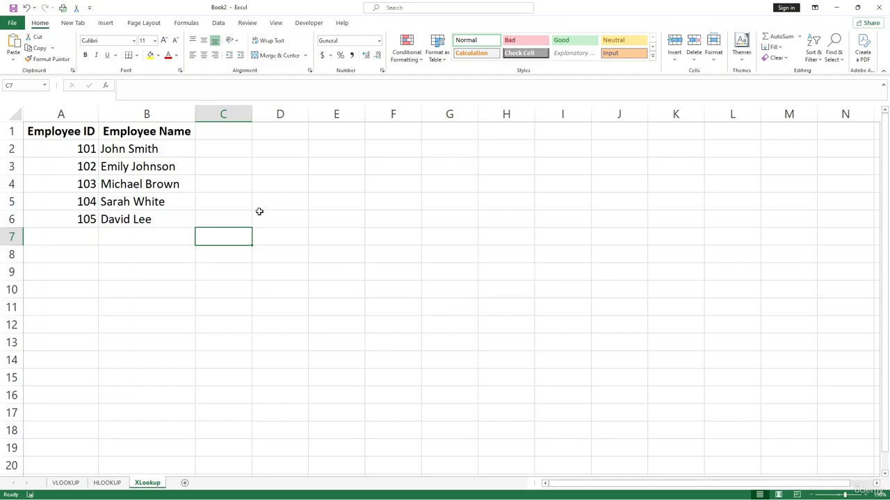
pyautogui.click(344, 127)
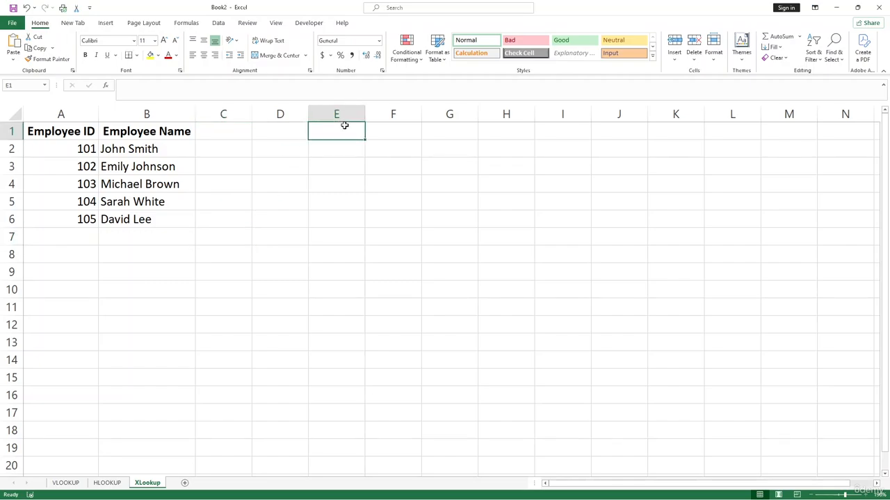
pyautogui.write('X')
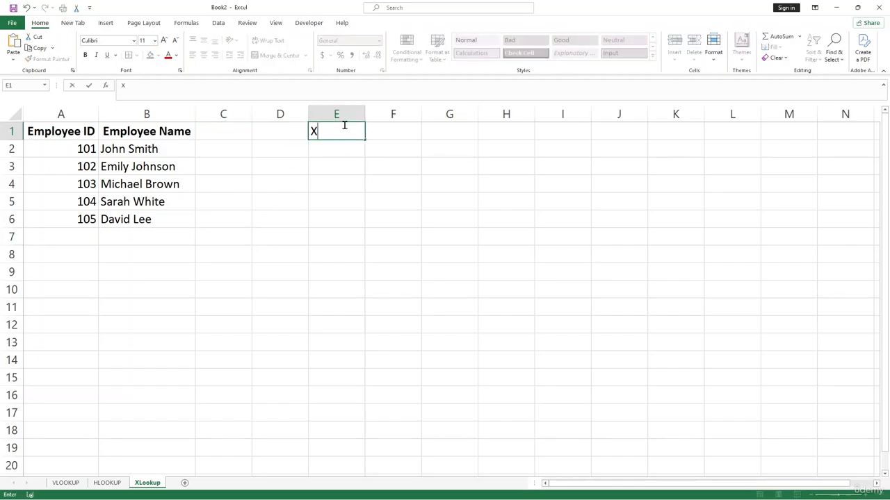
pyautogui.write('LOOKUP')
pyautogui.press('Return')
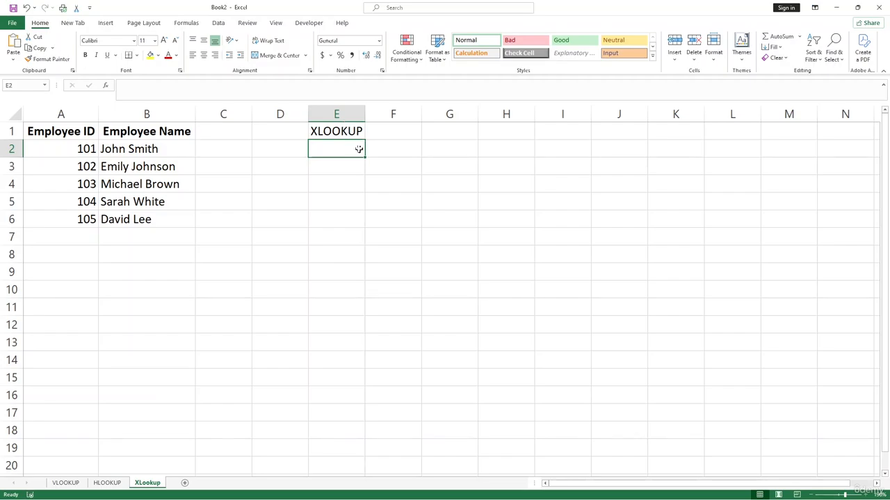
# Start an XLOOKUP formula in cell E2, below the heading.
pyautogui.write('=')
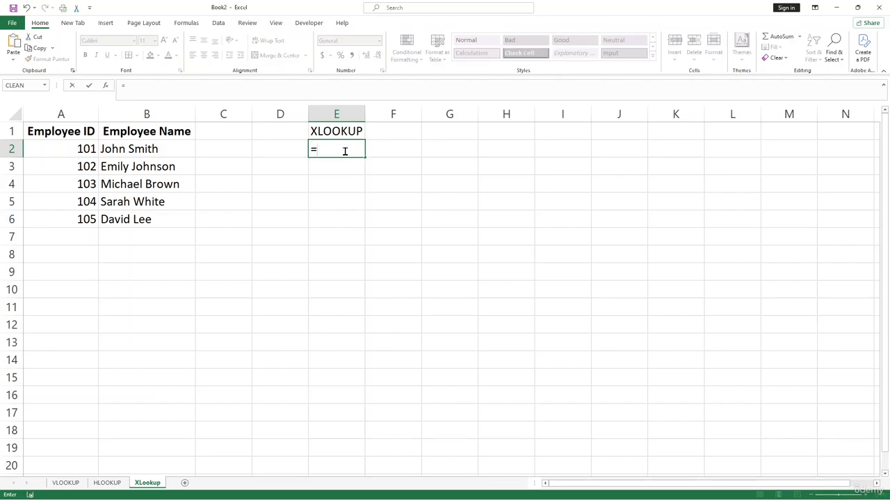
pyautogui.write('xl')
pyautogui.press('Tab')
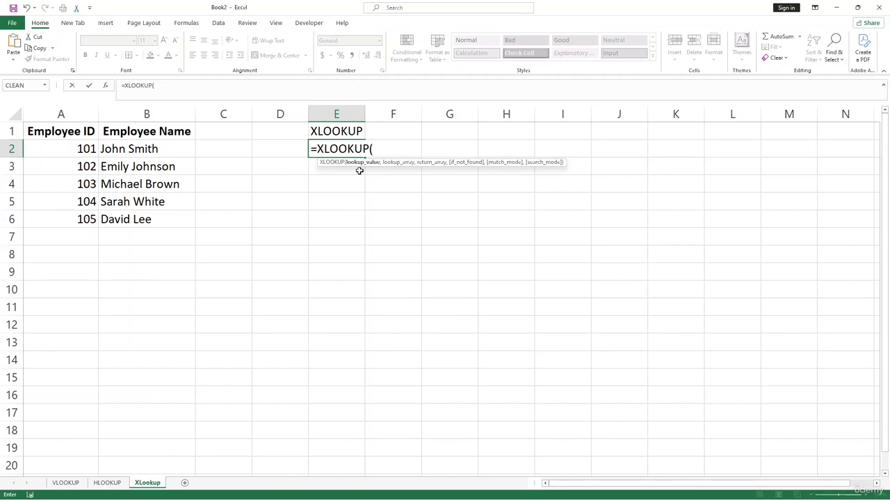
pyautogui.write(',')
pyautogui.write(',')
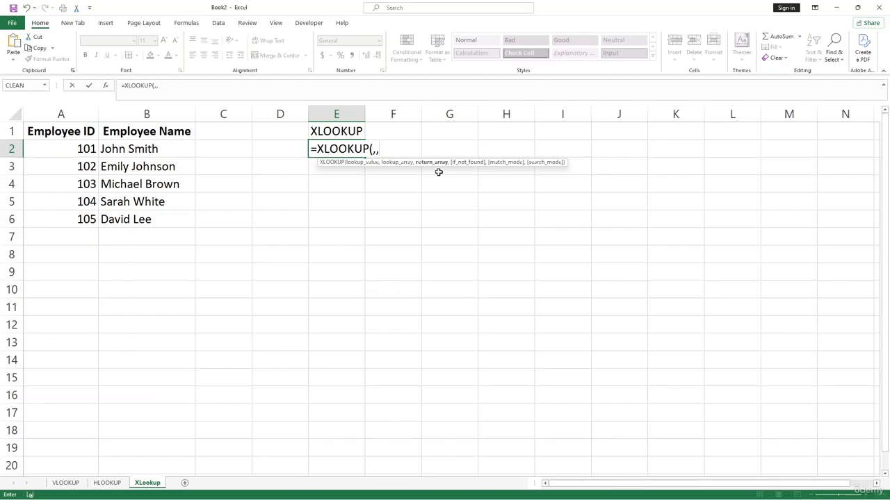
pyautogui.write(',')
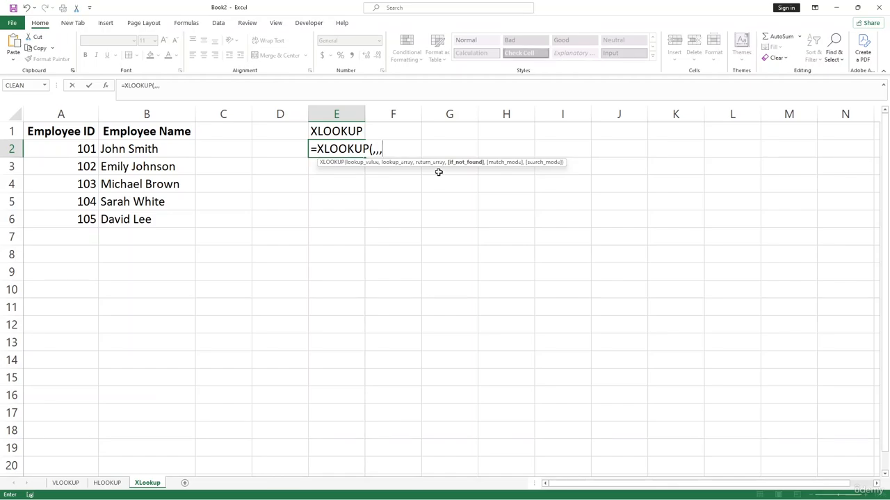
pyautogui.write(',')
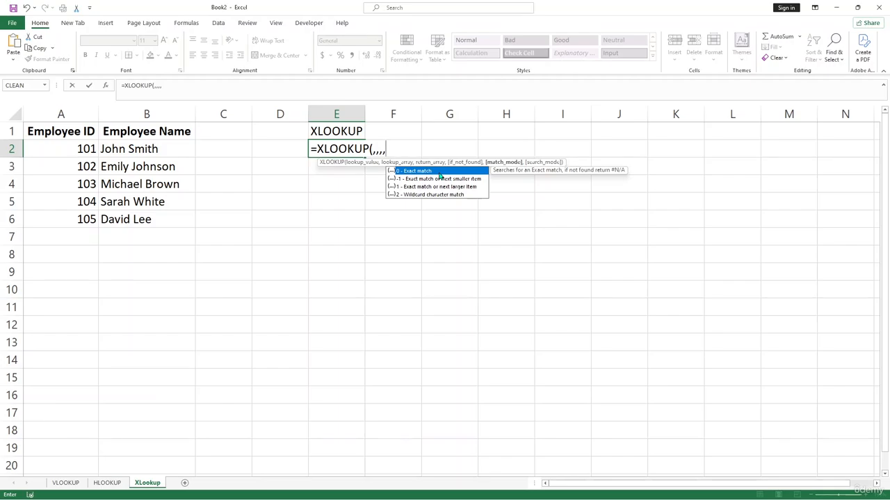
pyautogui.write(',')
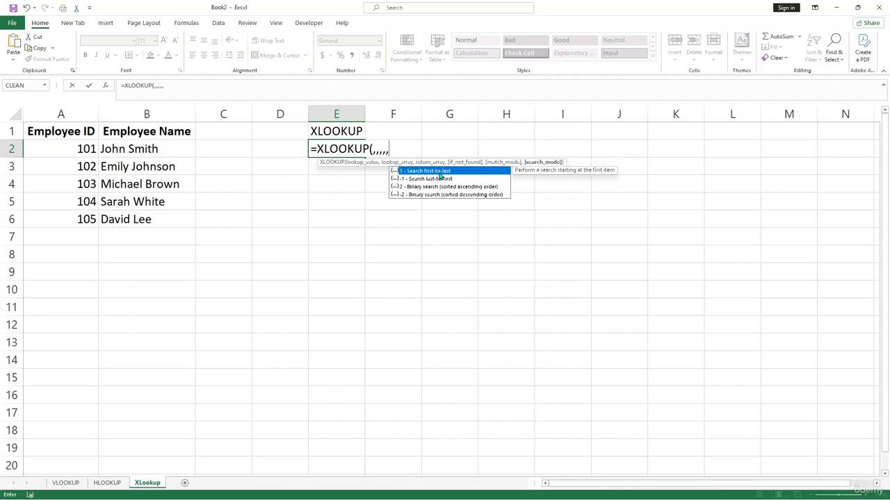
pyautogui.press('BackSpace')
pyautogui.press('BackSpace')
pyautogui.press('BackSpace')
pyautogui.press('BackSpace')
pyautogui.press('BackSpace')
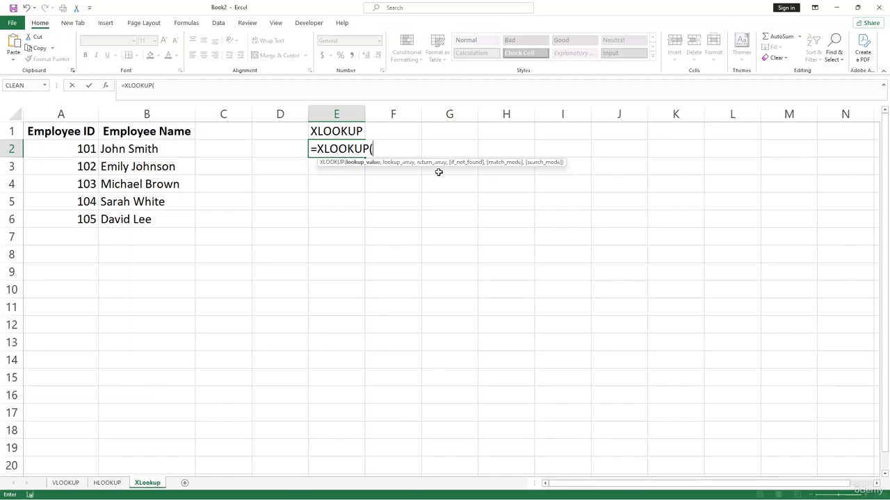
# Complete the XLOOKUP formula with lookup value 102, lookup array A2:A6, return array B2:B6 and "Not Found" as the if-not-found text.
pyautogui.write('102,')
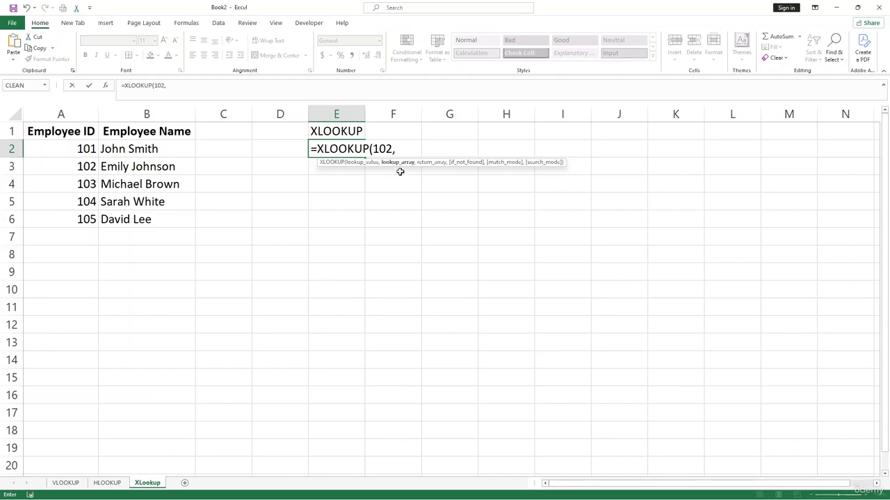
pyautogui.moveTo(75, 150); pyautogui.dragTo(82, 219)
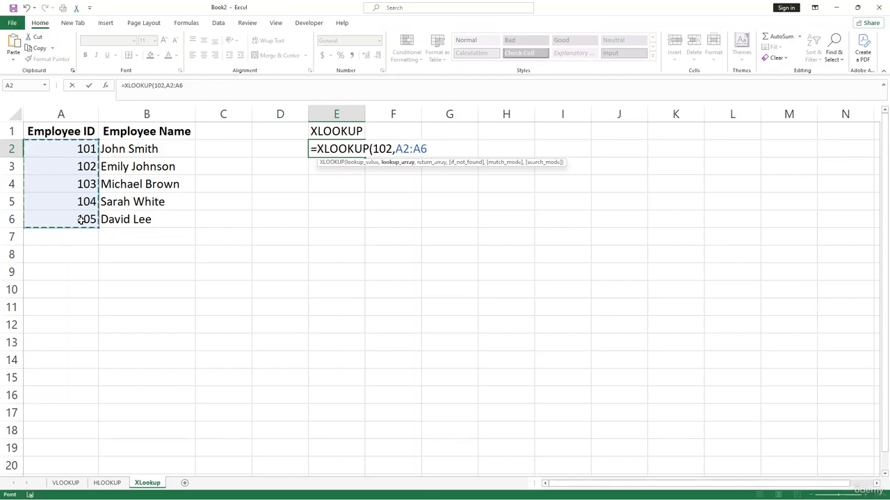
pyautogui.write(',')
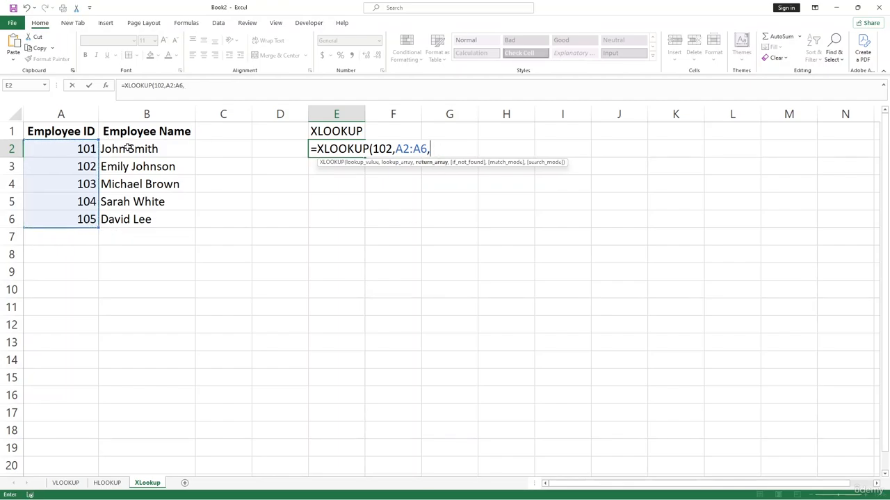
pyautogui.moveTo(128, 148); pyautogui.dragTo(132, 220)
pyautogui.write(',')
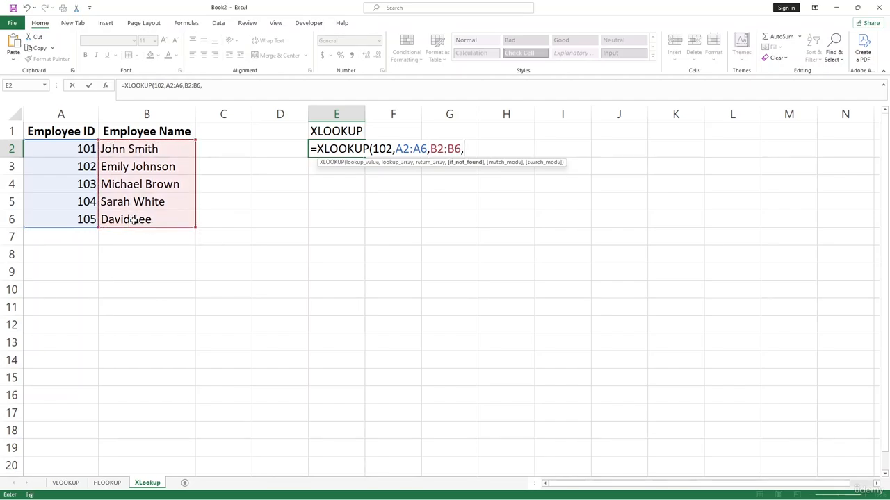
pyautogui.write('"Not Foudn')
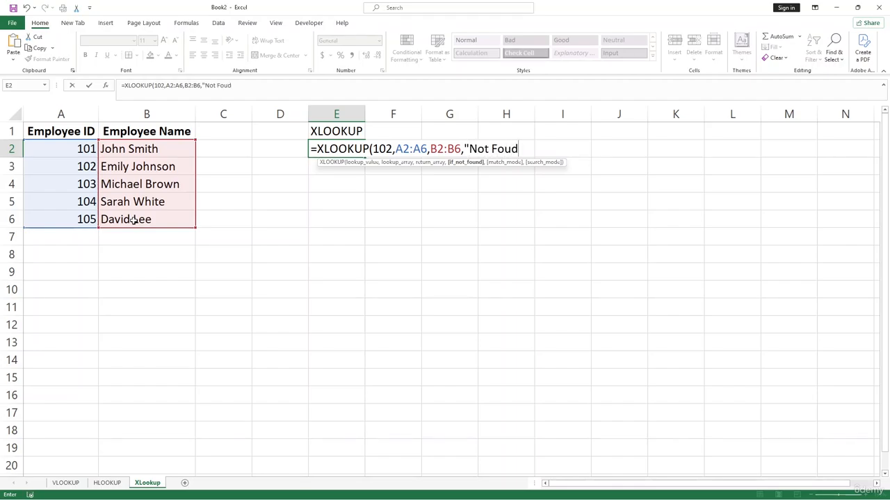
pyautogui.press('BackSpace')
pyautogui.press('BackSpace')
pyautogui.write('nd")')
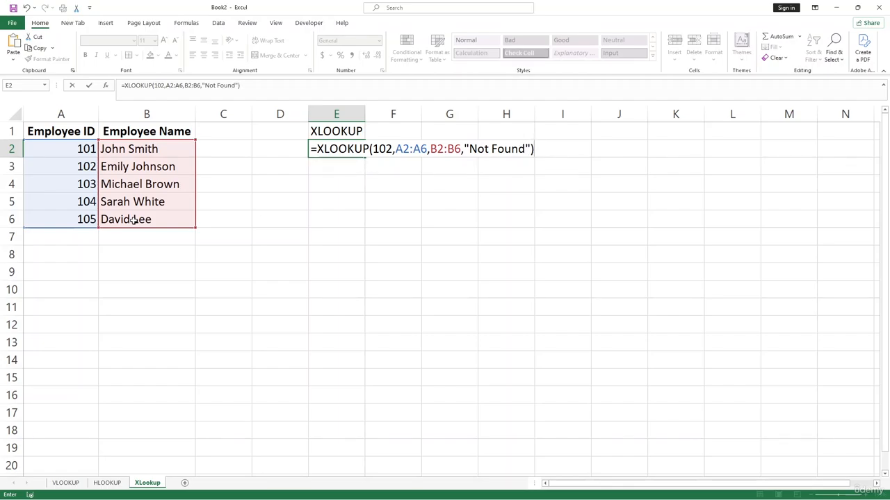
pyautogui.press('Return')
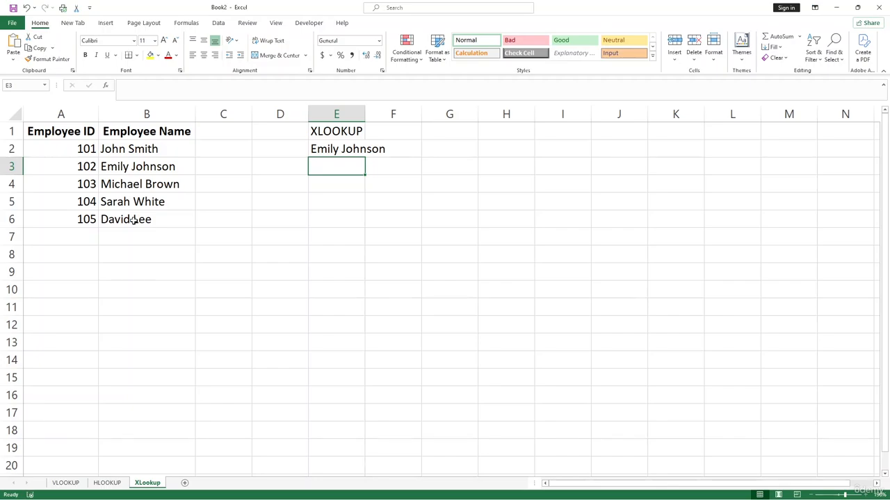
# Change the lookup value in the E2 XLOOKUP formula to 106.
pyautogui.click(318, 149)
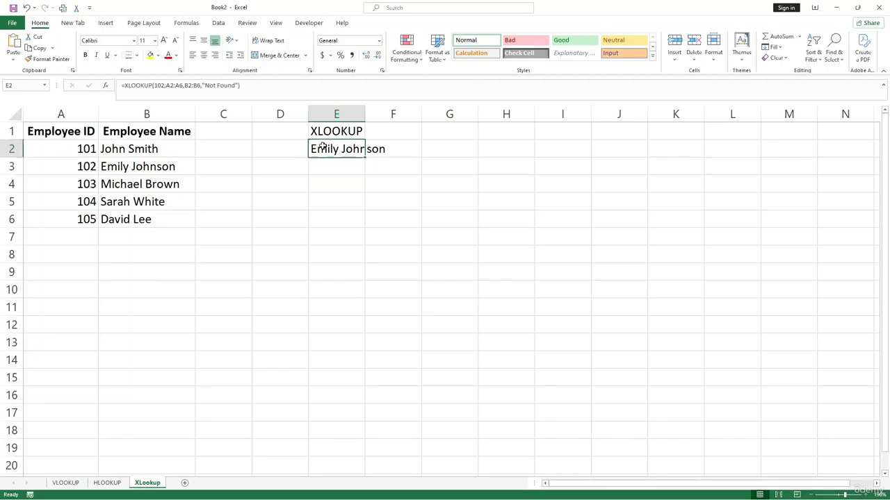
pyautogui.click(166, 85)
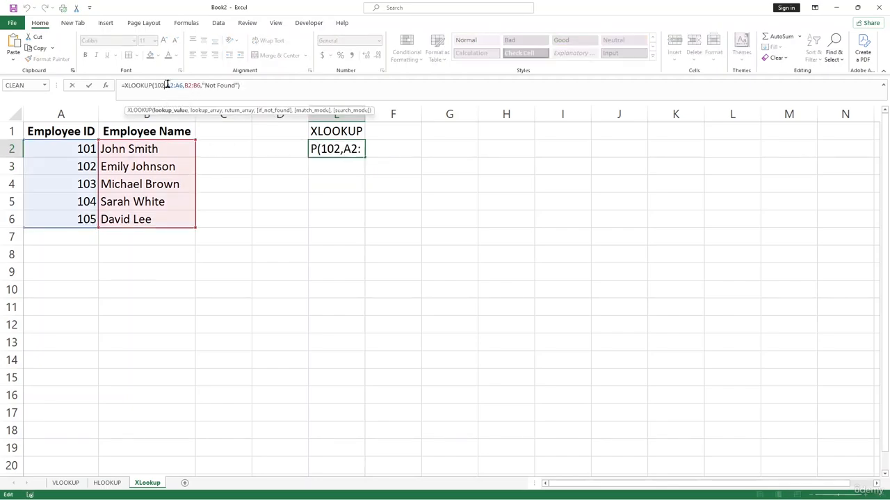
pyautogui.press('BackSpace')
pyautogui.write('6')
pyautogui.press('Return')
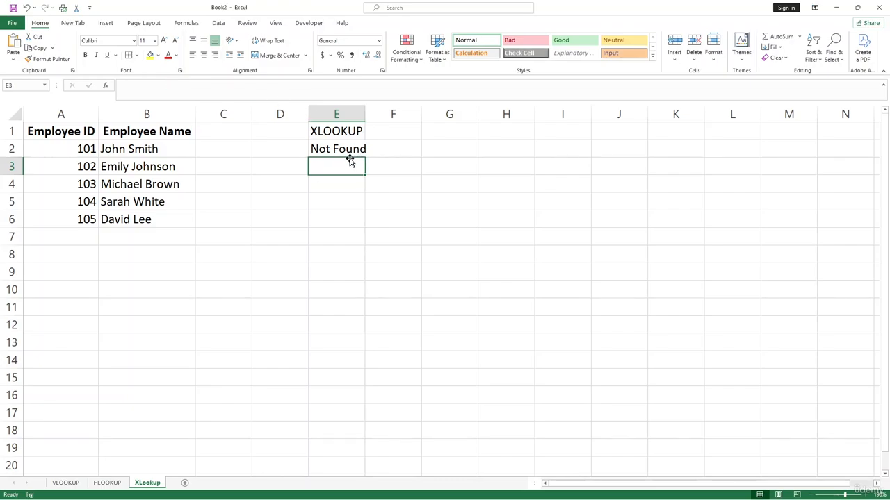
pyautogui.click(338, 226)
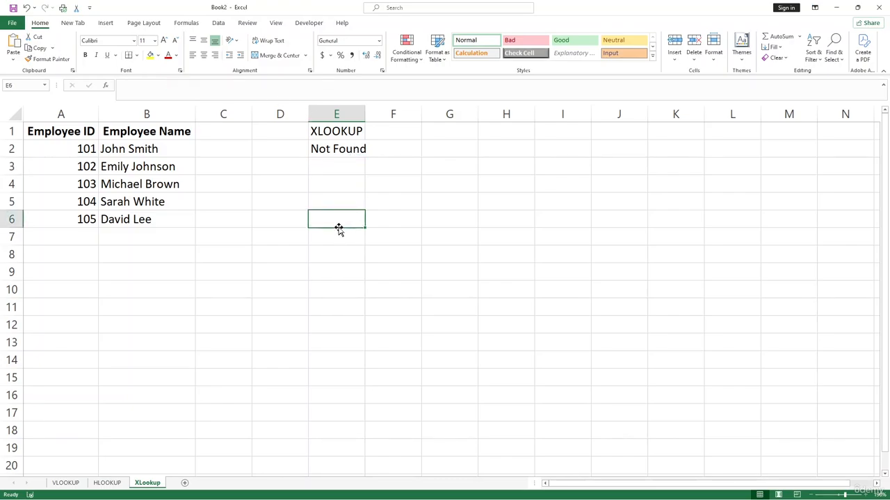